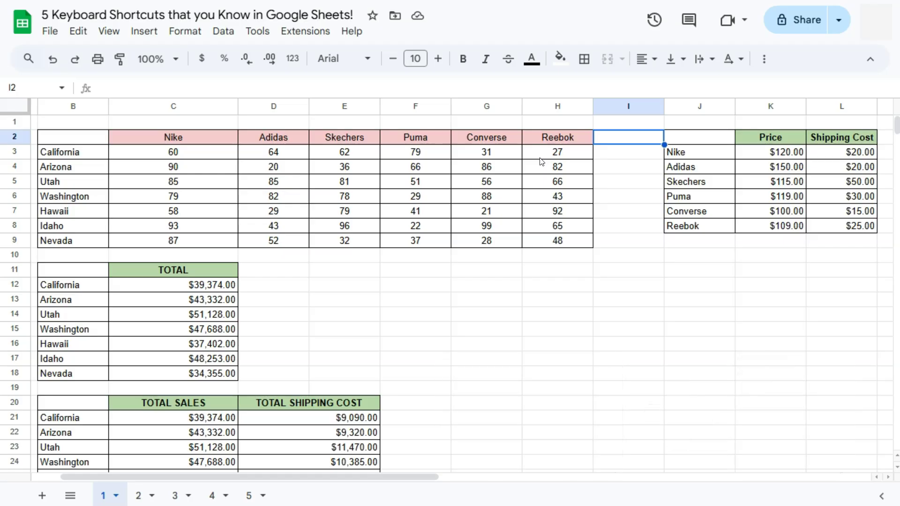
Display the formulas behind the totals on sheet 1, and return the cells to showing their values.
{"action": "key", "text": "ctrl+grave"}
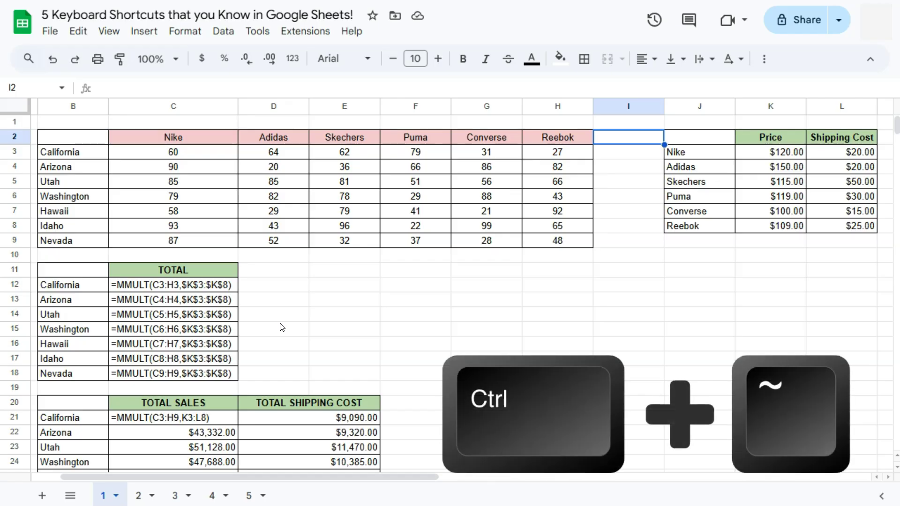
{"action": "key", "text": "ctrl+grave"}
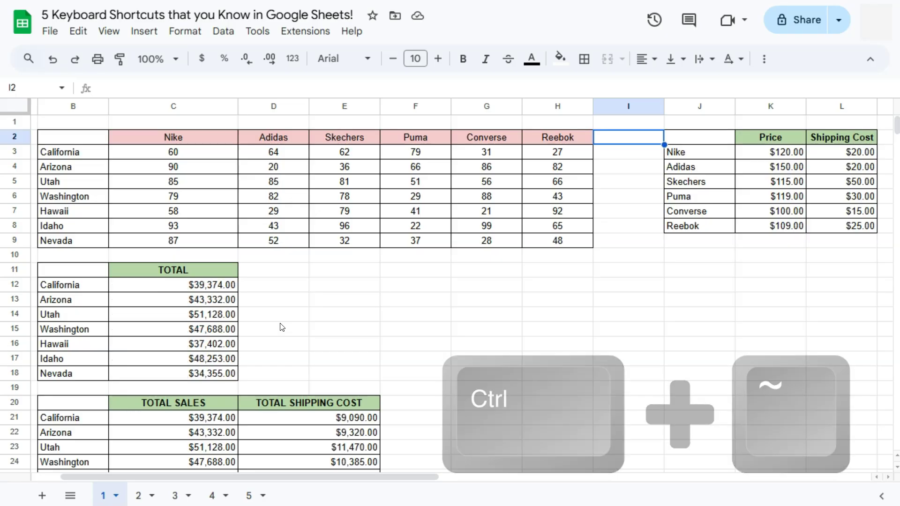
On sheet 2, insert the current date as Project 1's Date Started and the current time as its Time Started.
{"action": "left_click", "coordinate": [190, 181]}
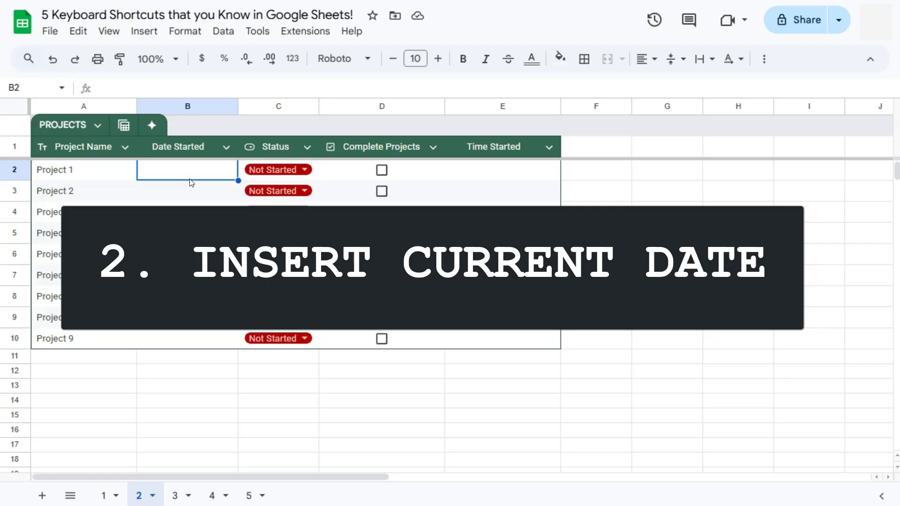
{"action": "left_click", "coordinate": [212, 180]}
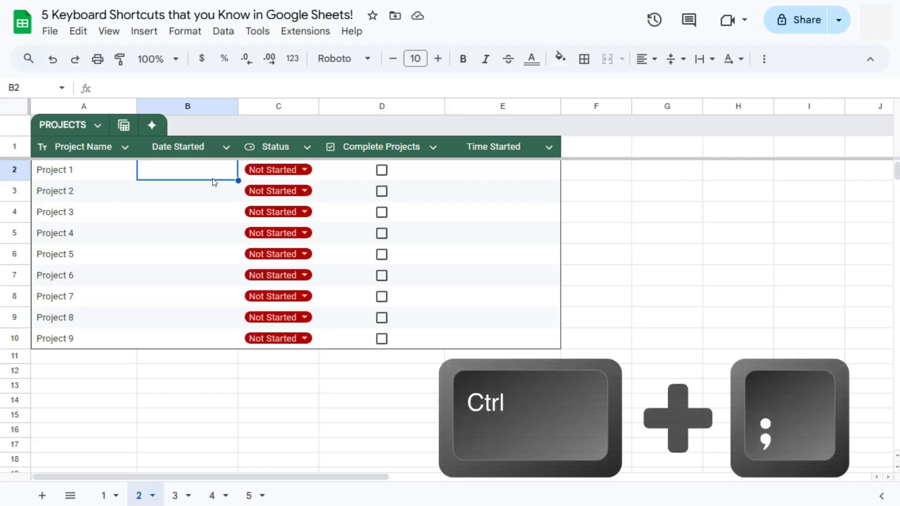
{"action": "key", "text": "ctrl+semicolon"}
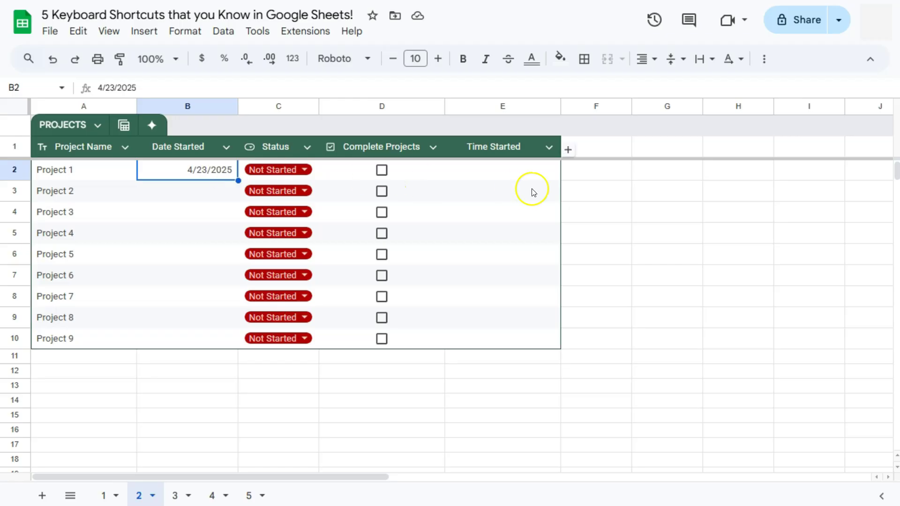
{"action": "left_click", "coordinate": [509, 171]}
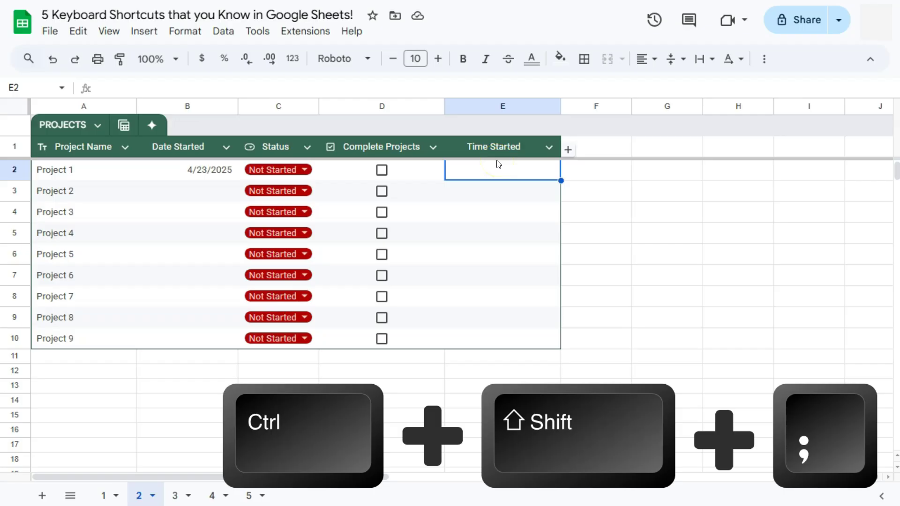
{"action": "key", "text": "ctrl+shift+semicolon"}
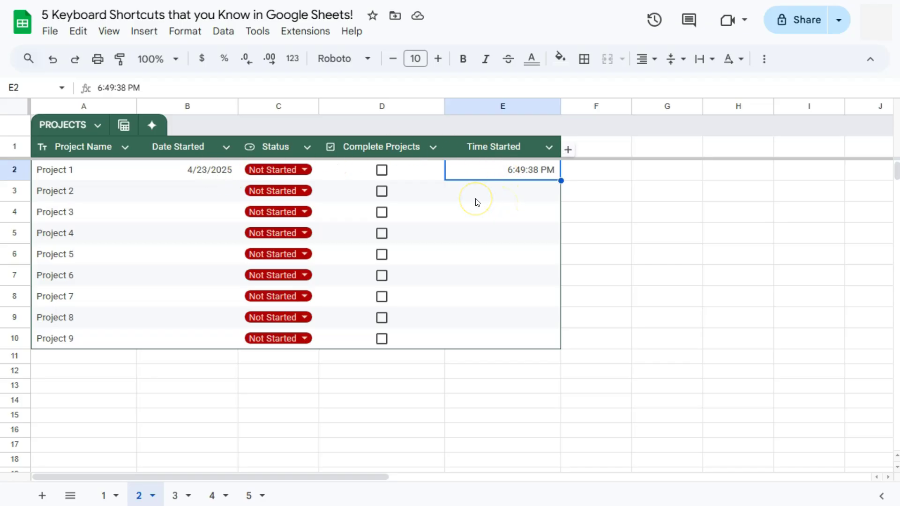
On sheet 3 with the Project Status pie chart, hide the spreadsheet controls and dismiss the notice.
{"action": "key", "text": "ctrl+shift+Page_Down"}
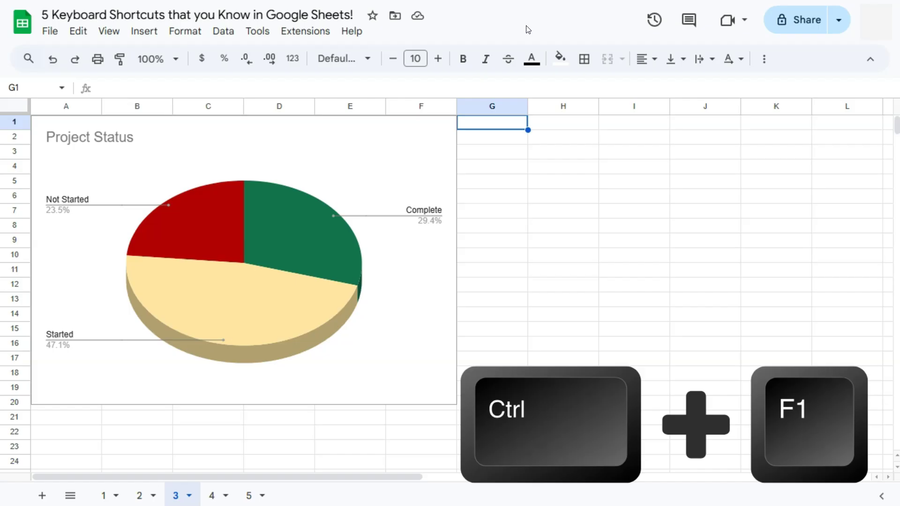
{"action": "key", "text": "ctrl+F1"}
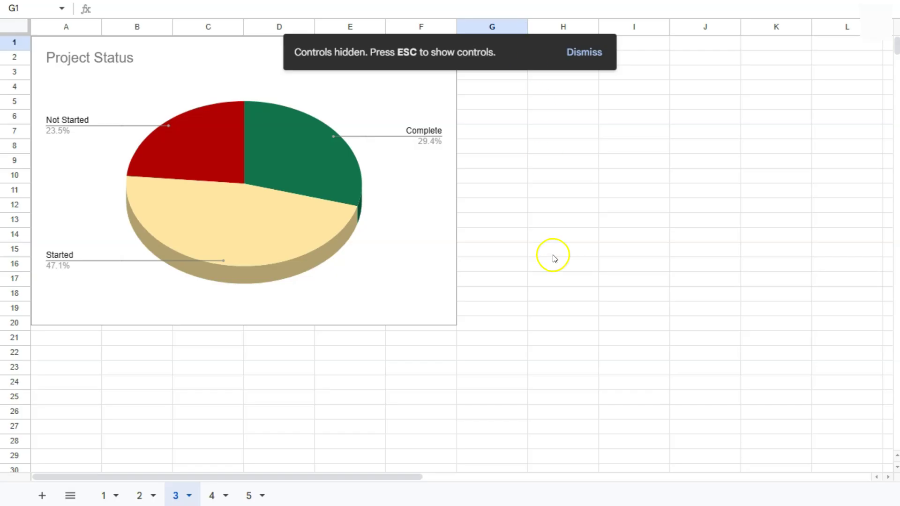
{"action": "left_click", "coordinate": [582, 56]}
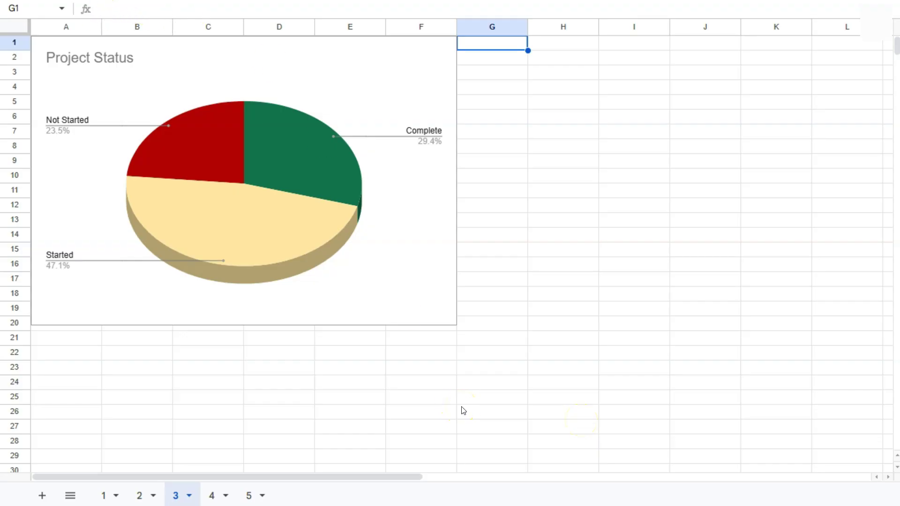
{"action": "scroll", "coordinate": [463, 410], "scroll_direction": "down", "scroll_amount": 1}
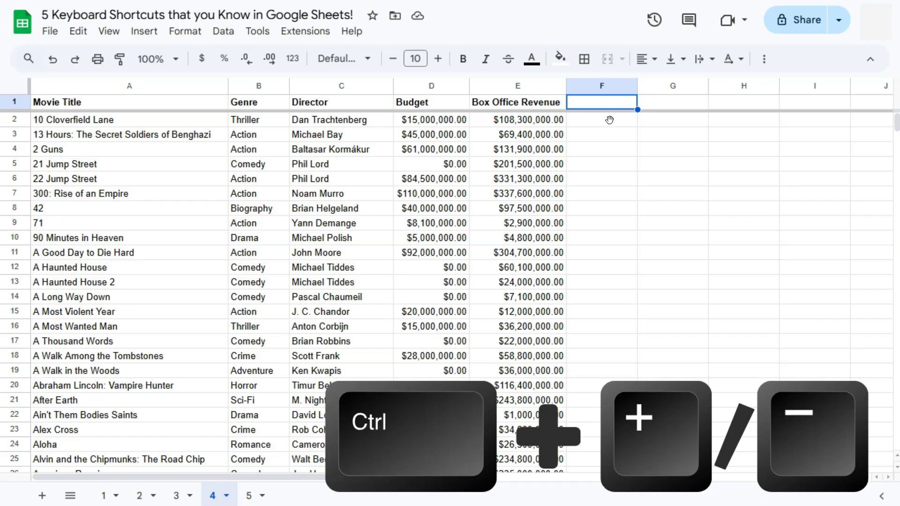
On sheet 4, enlarge the whole browser page by two zoom levels and return it to its original size.
{"action": "key", "text": "ctrl+plus"}
{"action": "key", "text": "ctrl+plus"}
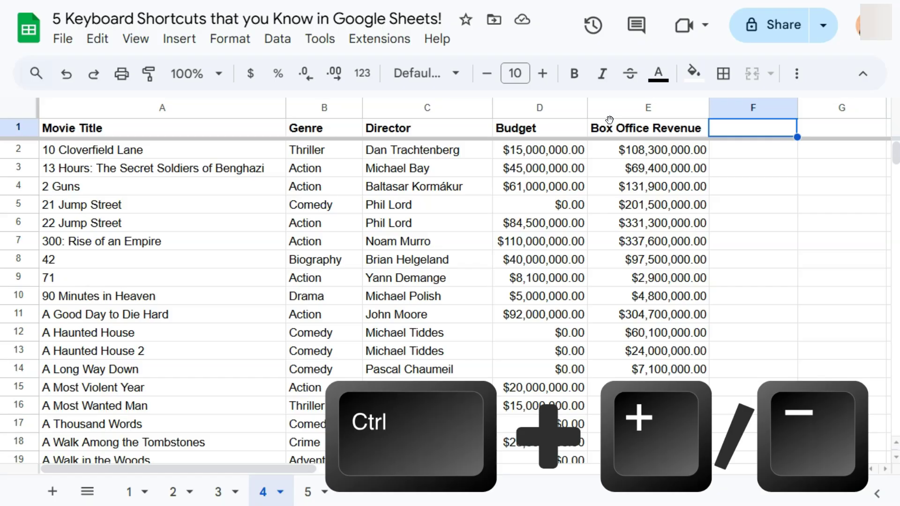
{"action": "key", "text": "ctrl+minus"}
{"action": "key", "text": "ctrl+minus"}
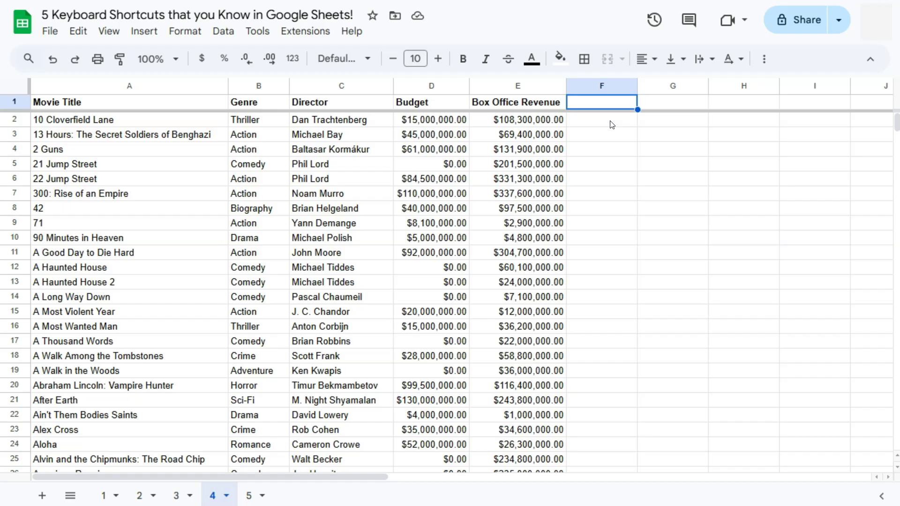
Set the movie sheet's zoom to 75%, 125% and 200% in turn, and return it to 100%.
{"action": "left_click", "coordinate": [168, 61]}
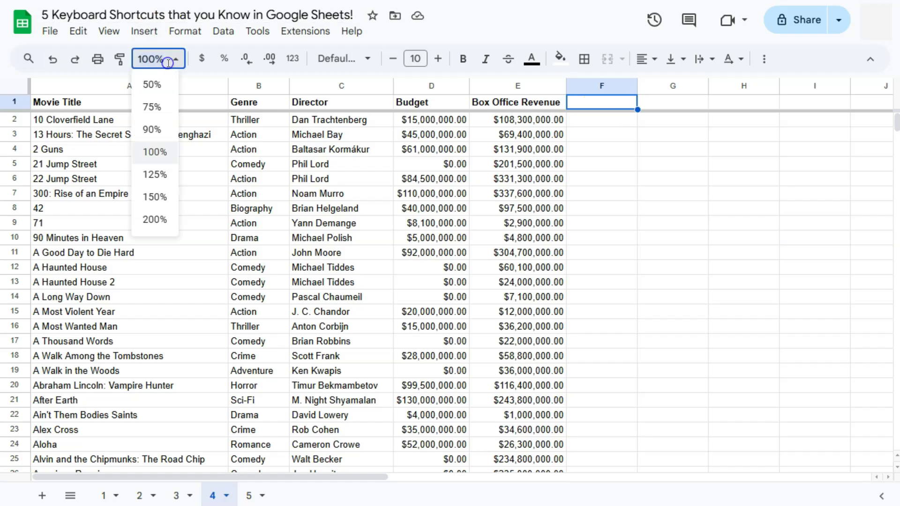
{"action": "left_click", "coordinate": [155, 108]}
{"action": "left_click", "coordinate": [175, 59]}
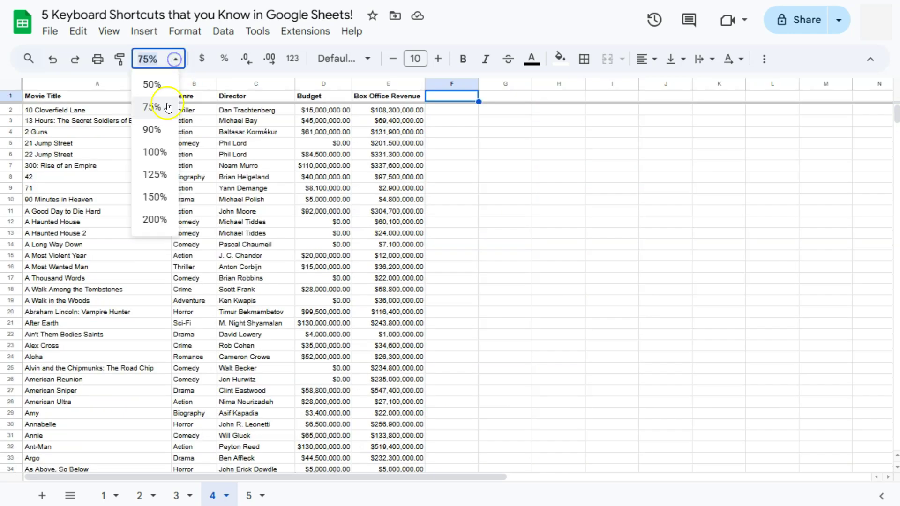
{"action": "left_click", "coordinate": [155, 175]}
{"action": "left_click", "coordinate": [154, 60]}
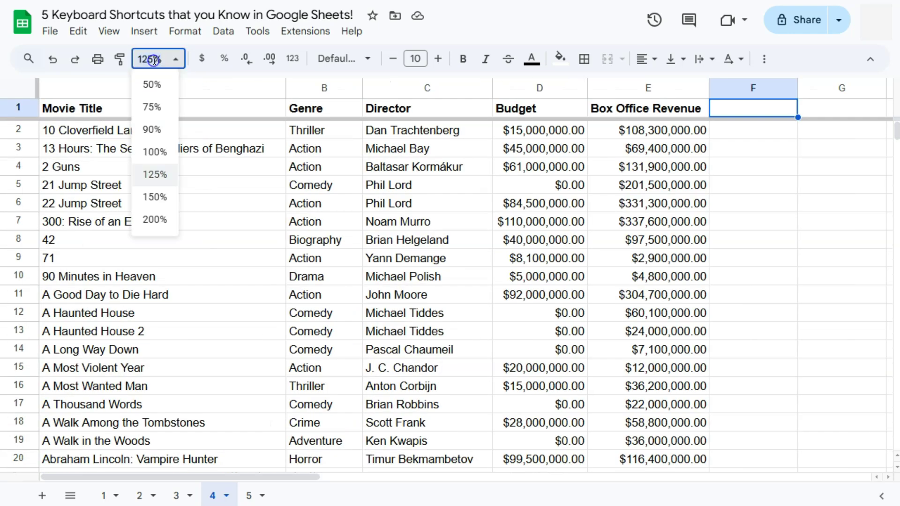
{"action": "left_click", "coordinate": [154, 219]}
{"action": "left_click", "coordinate": [154, 59]}
{"action": "left_click", "coordinate": [155, 152]}
On sheet 5, jump directly to cell B25 using the go-to-range command.
{"action": "key", "text": "ctrl+Page_Down"}
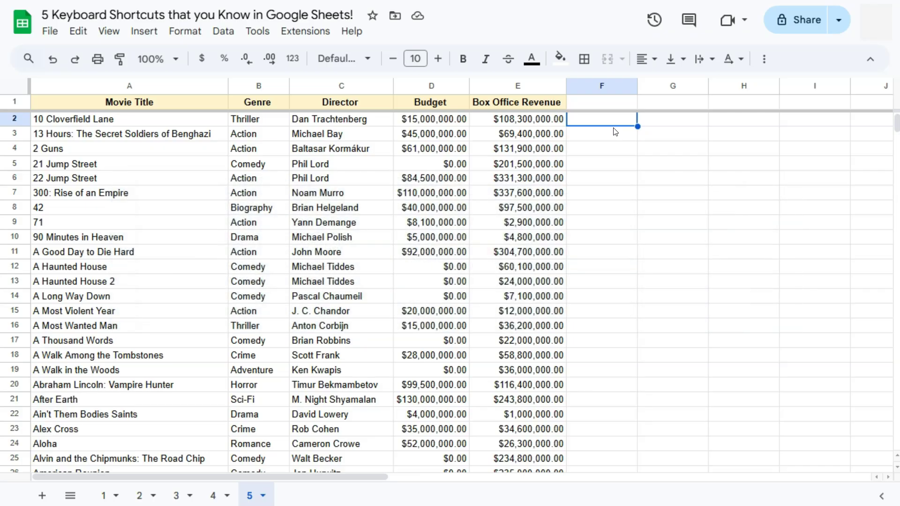
{"action": "key", "text": "F5"}
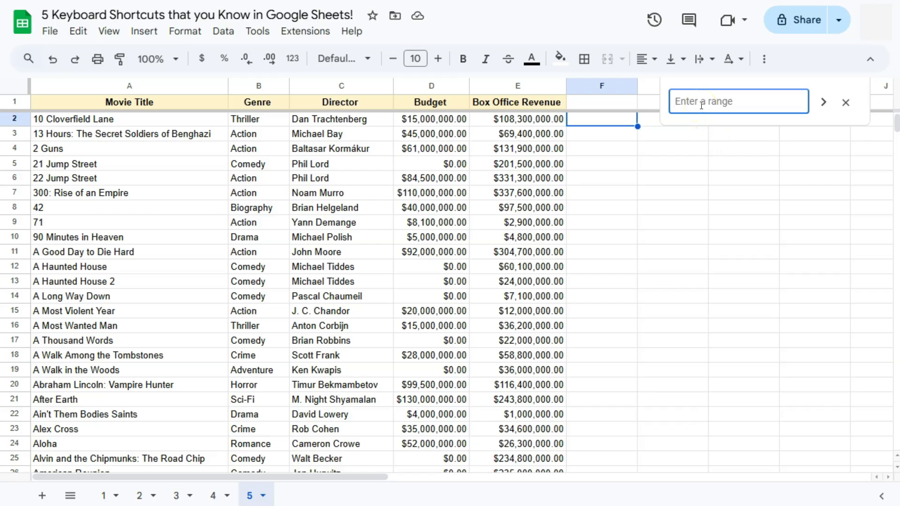
{"action": "type", "text": "b25"}
{"action": "key", "text": "Return"}
{"action": "left_click", "coordinate": [274, 459]}
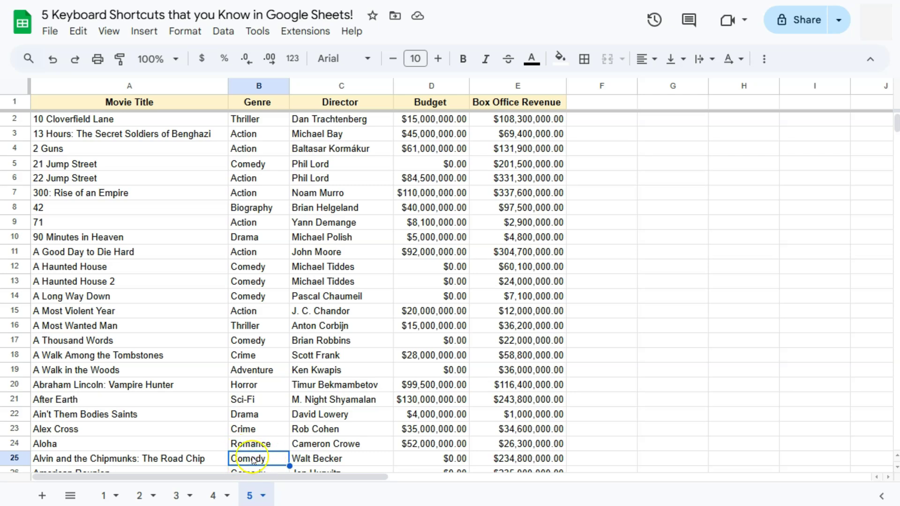
Extend the go-to reference to b25:c36 to select that range of genres and directors.
{"action": "key", "text": "ctrl+j"}
{"action": "left_click", "coordinate": [712, 102]}
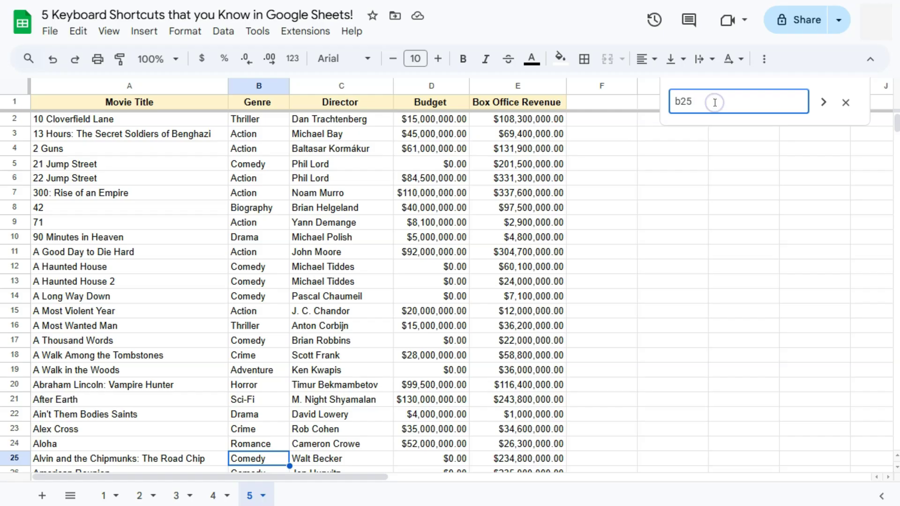
{"action": "type", "text": ":c36"}
{"action": "key", "text": "Return"}
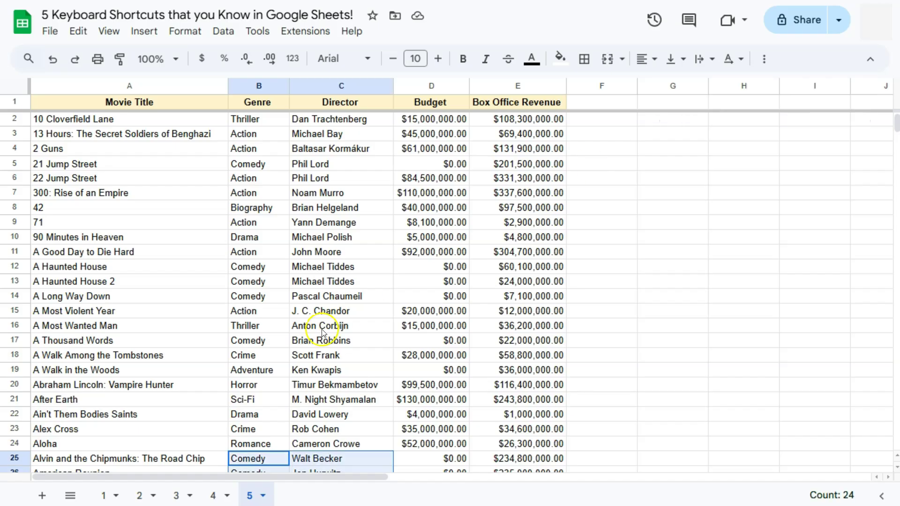
{"action": "scroll", "coordinate": [351, 313], "scroll_direction": "down", "scroll_amount": 6}
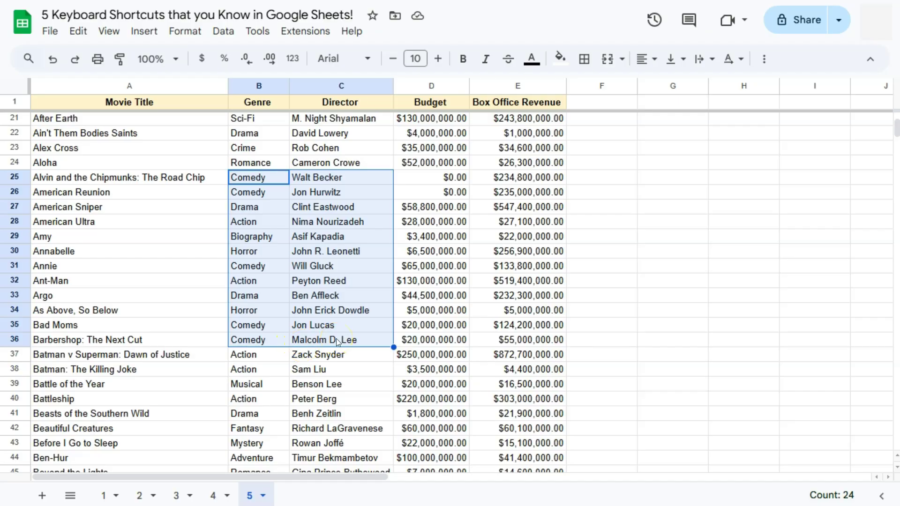
Go back through sheets 4, 3 and 2 to sheet 1.
{"action": "left_click", "coordinate": [213, 496]}
{"action": "left_click", "coordinate": [176, 496]}
{"action": "left_click", "coordinate": [144, 496]}
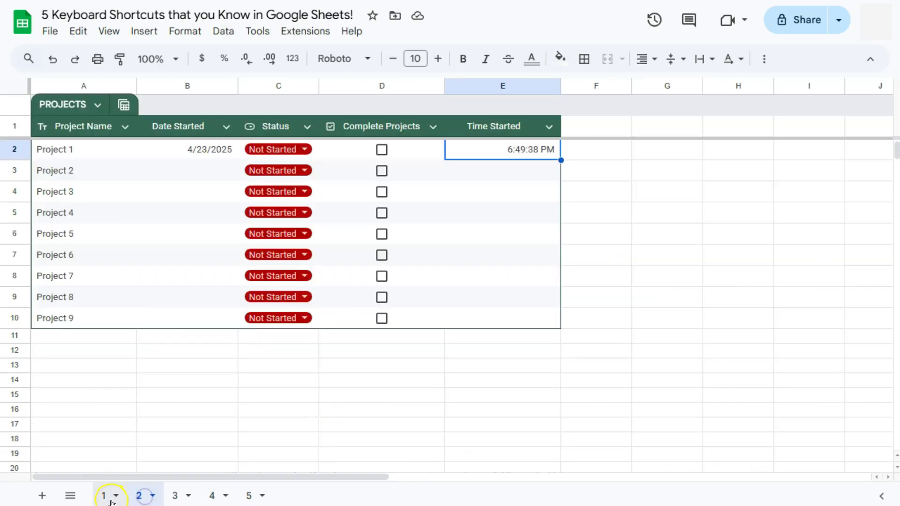
{"action": "left_click", "coordinate": [106, 496]}
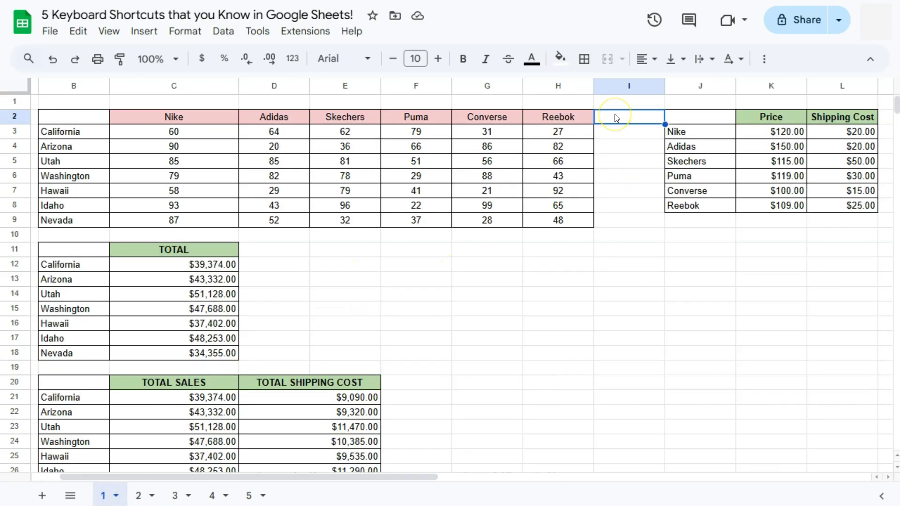